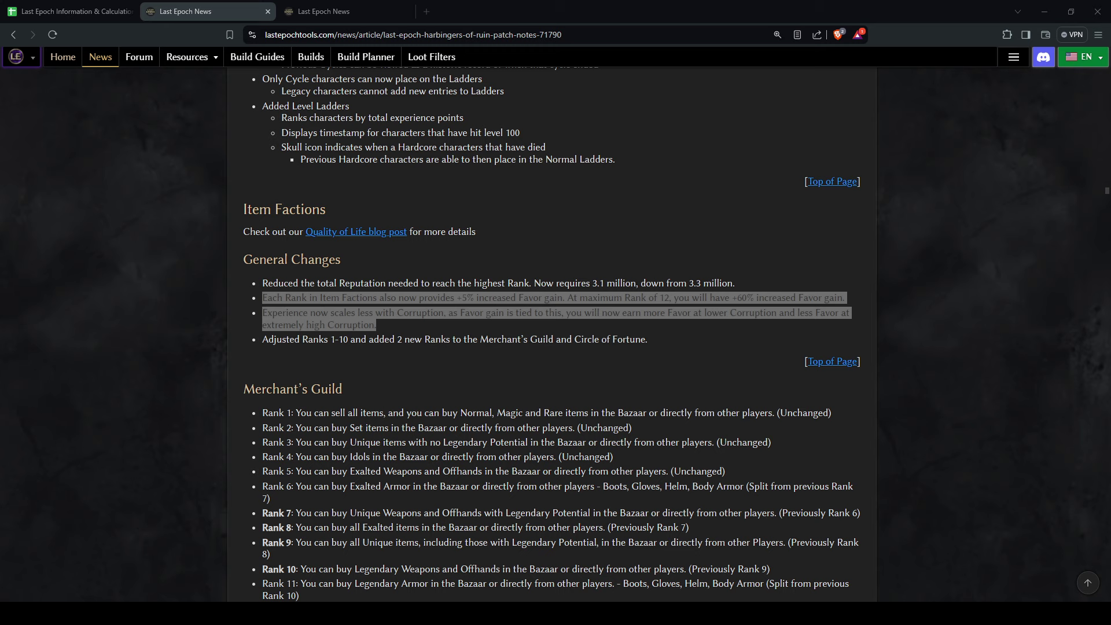
Examine the patch notes on Favor and experience scaling with Corruption and on XP tome rewards from distant echoes
{"action": "left_click", "coordinate": [405, 330]}
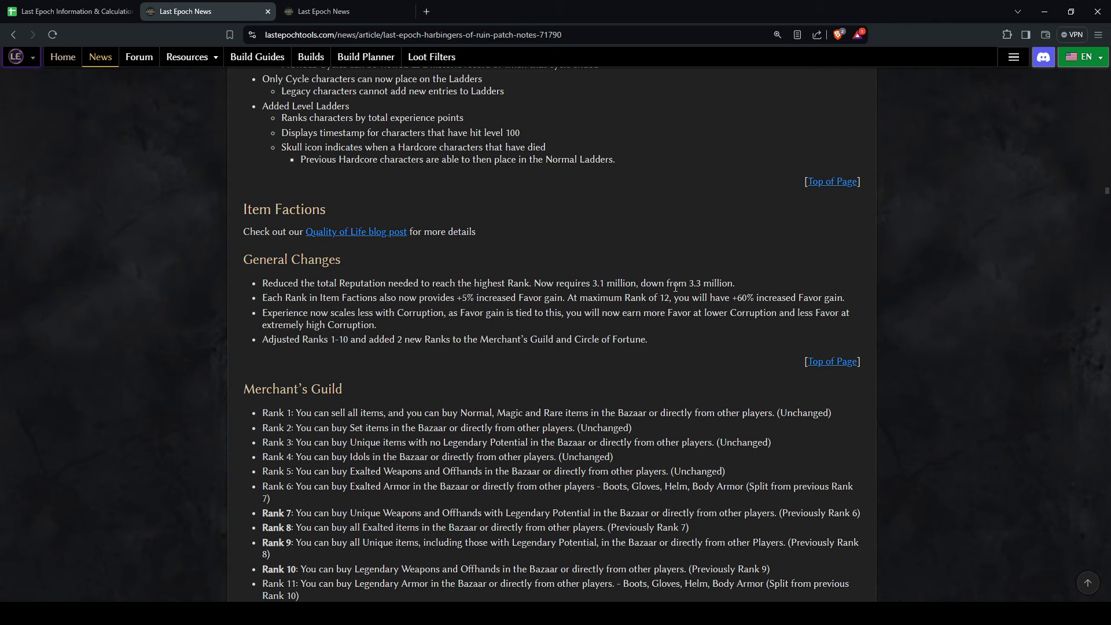
{"action": "left_click_drag", "start_coordinate": [758, 300], "coordinate": [738, 299]}
{"action": "left_click_drag", "start_coordinate": [387, 326], "coordinate": [258, 313]}
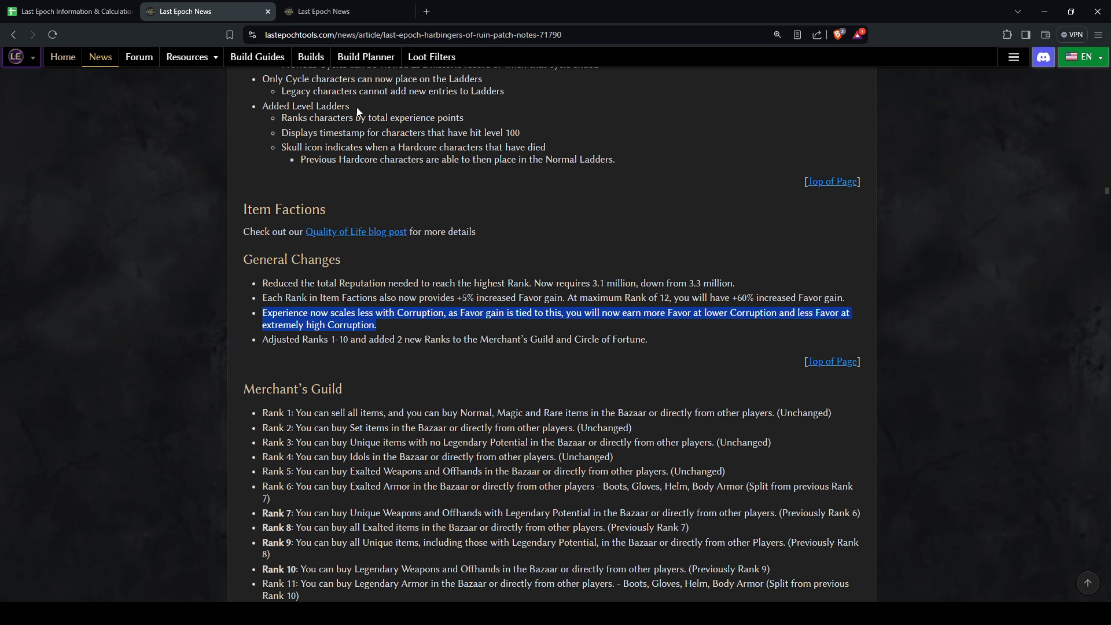
{"action": "left_click", "coordinate": [335, 13]}
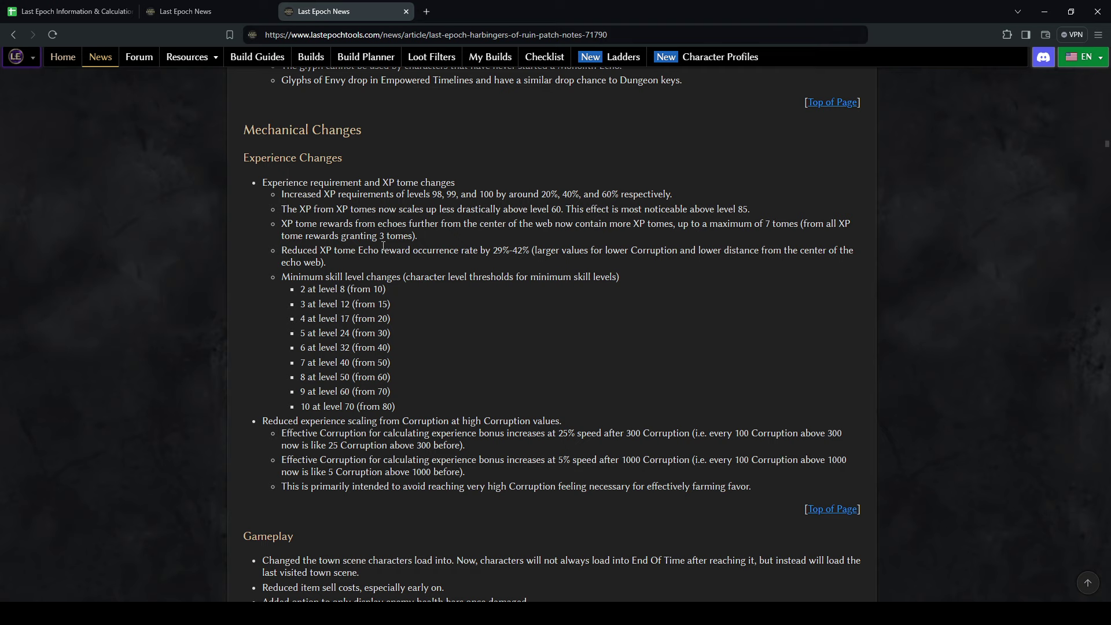
{"action": "left_click_drag", "start_coordinate": [743, 241], "coordinate": [279, 224]}
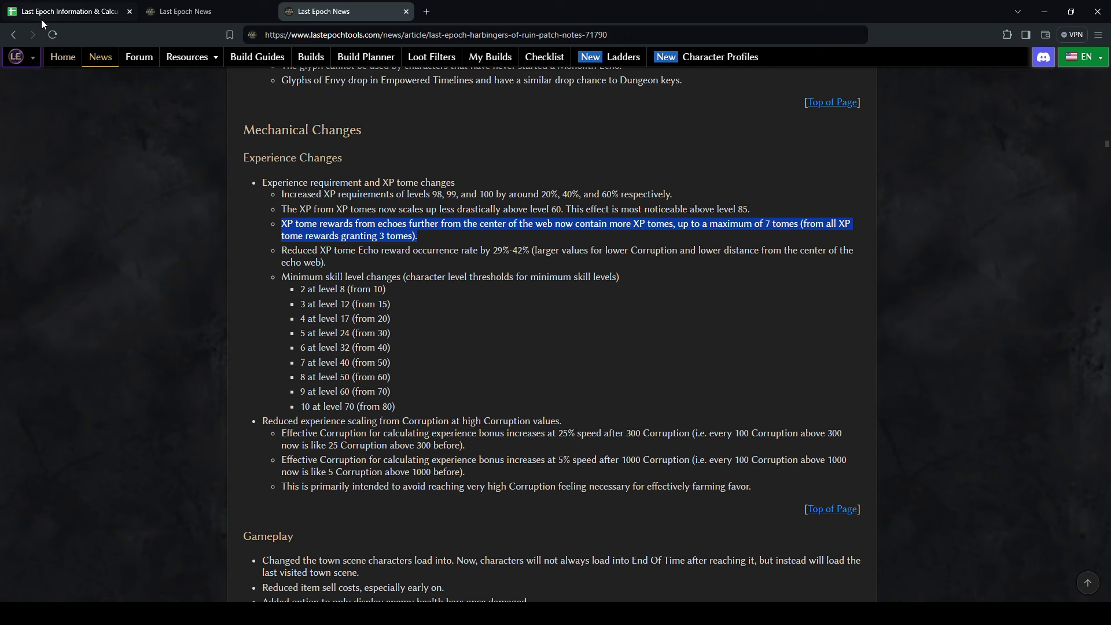
Switch to the Last Epoch calculations spreadsheet and examine the full corruption XP table, B4:K30
{"action": "left_click", "coordinate": [64, 15]}
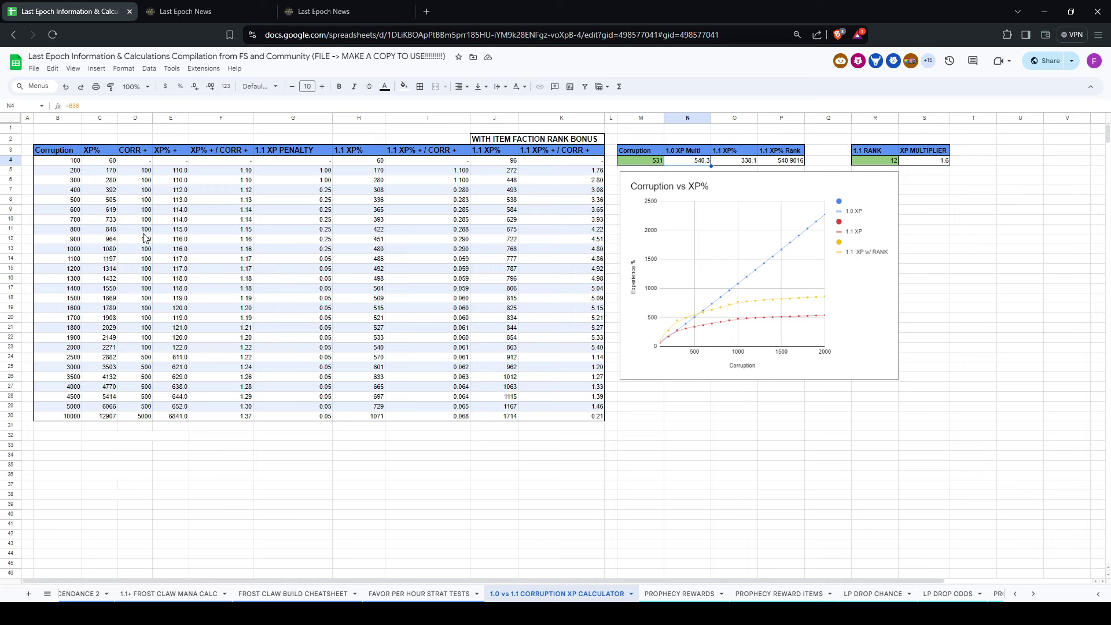
{"action": "left_click_drag", "start_coordinate": [72, 165], "coordinate": [312, 268]}
{"action": "left_click_drag", "start_coordinate": [377, 295], "coordinate": [564, 419]}
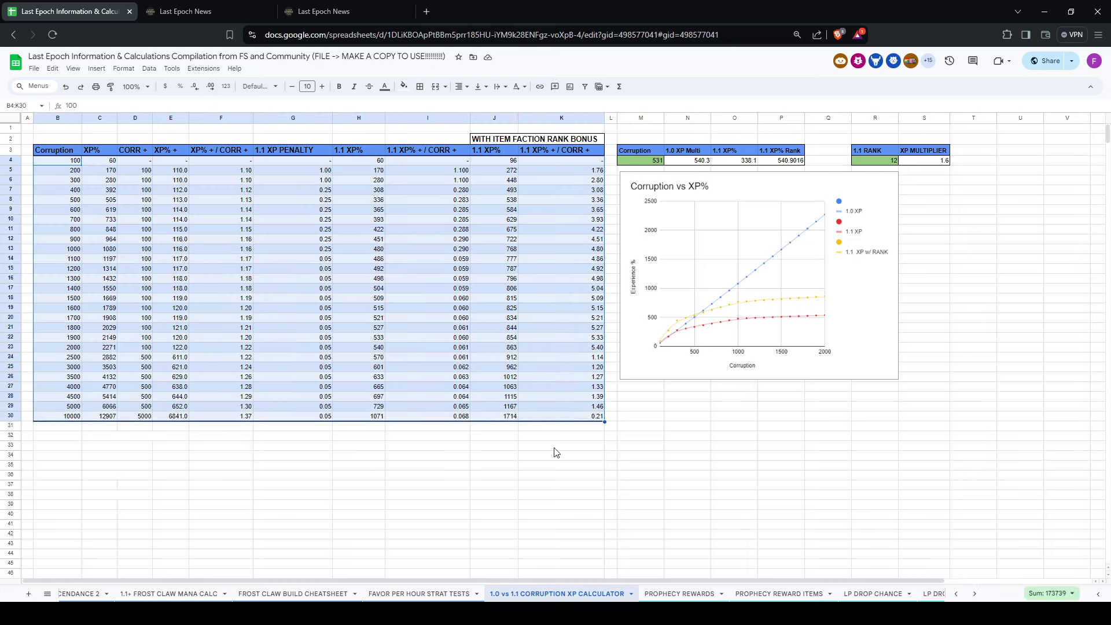
{"action": "left_click", "coordinate": [540, 473]}
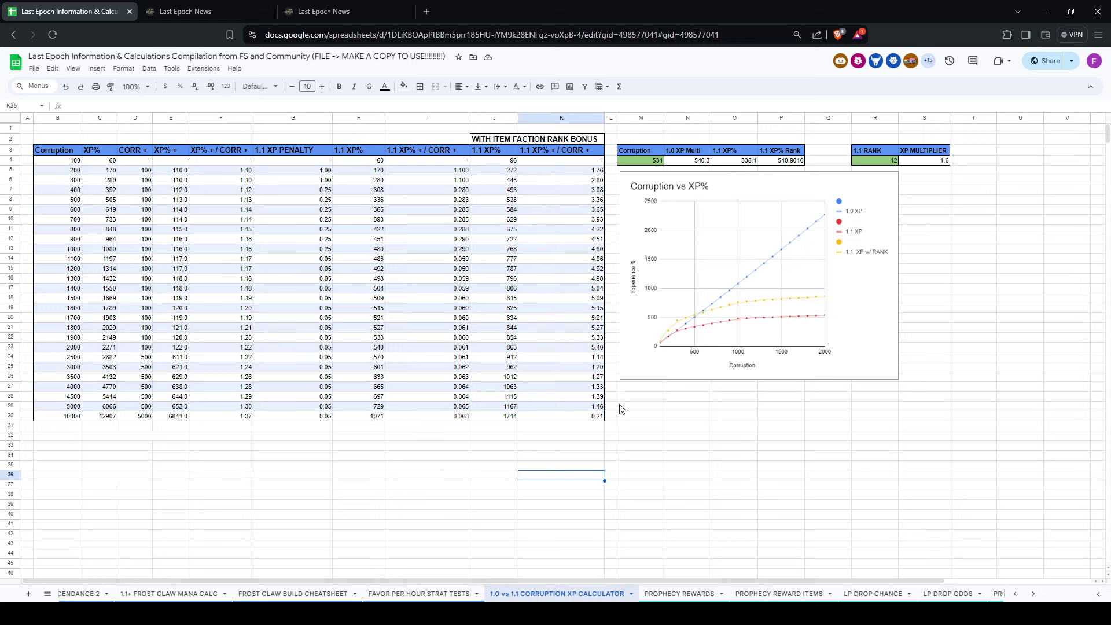
{"action": "left_click", "coordinate": [502, 457]}
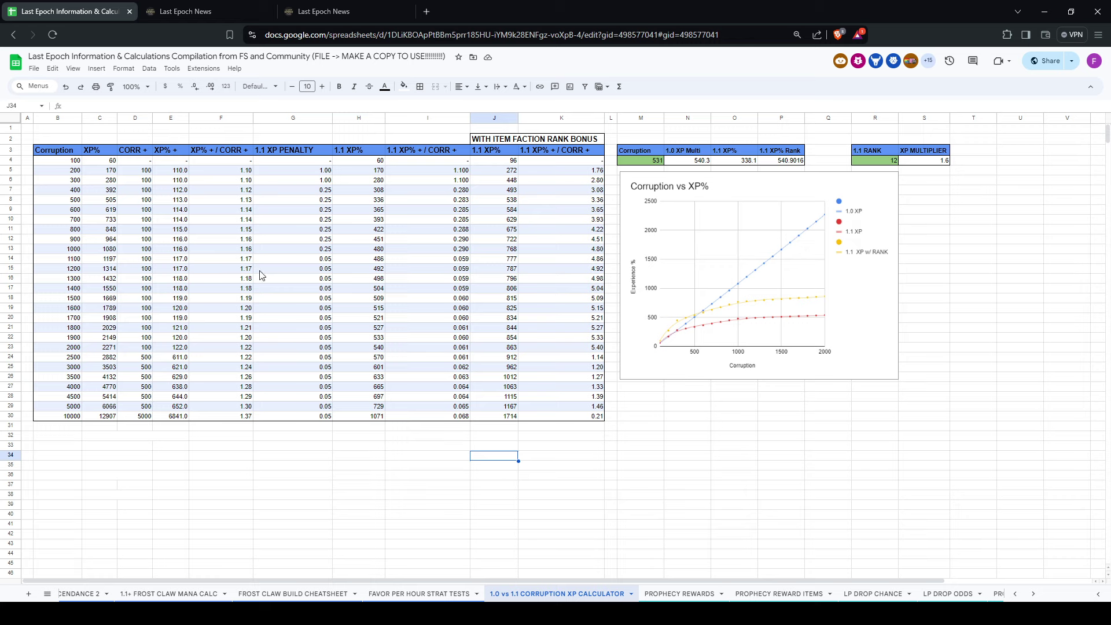
{"action": "left_click", "coordinate": [71, 163]}
{"action": "left_click_drag", "start_coordinate": [71, 166], "coordinate": [573, 418]}
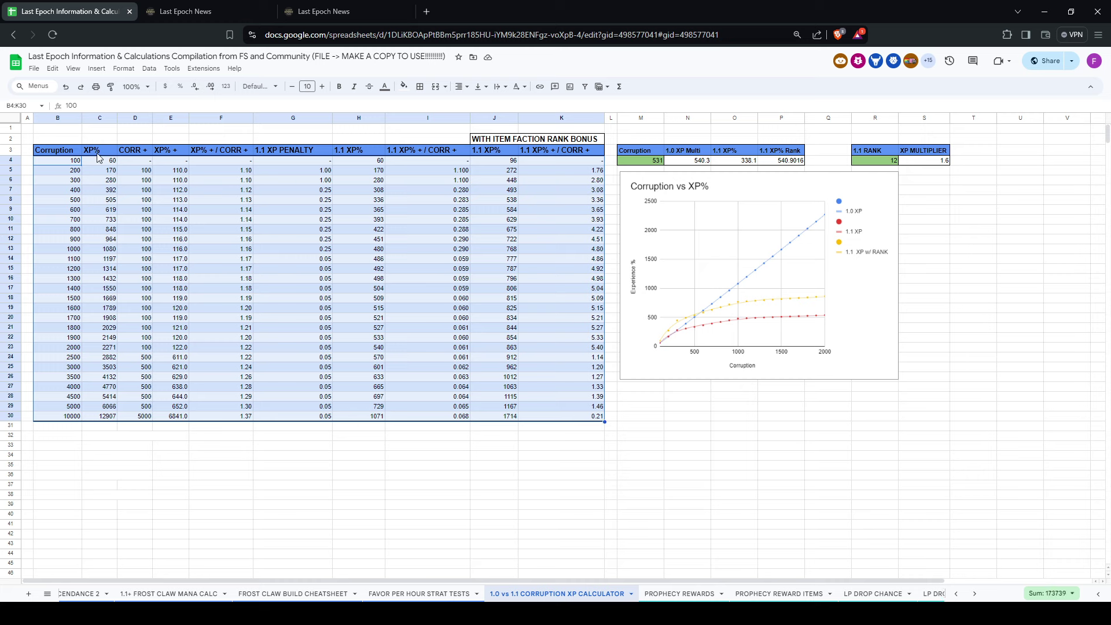
Examine the individual Corruption levels from 100 to 500 in the table's first column
{"action": "left_click", "coordinate": [72, 162]}
{"action": "left_click", "coordinate": [72, 181]}
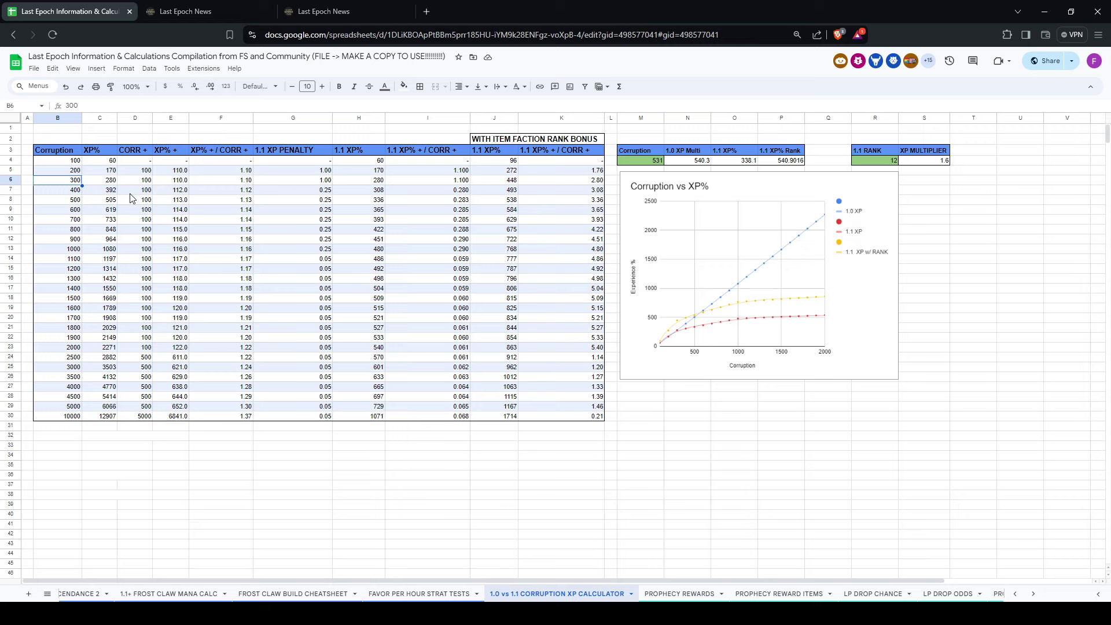
{"action": "left_click", "coordinate": [72, 193]}
{"action": "left_click", "coordinate": [72, 199]}
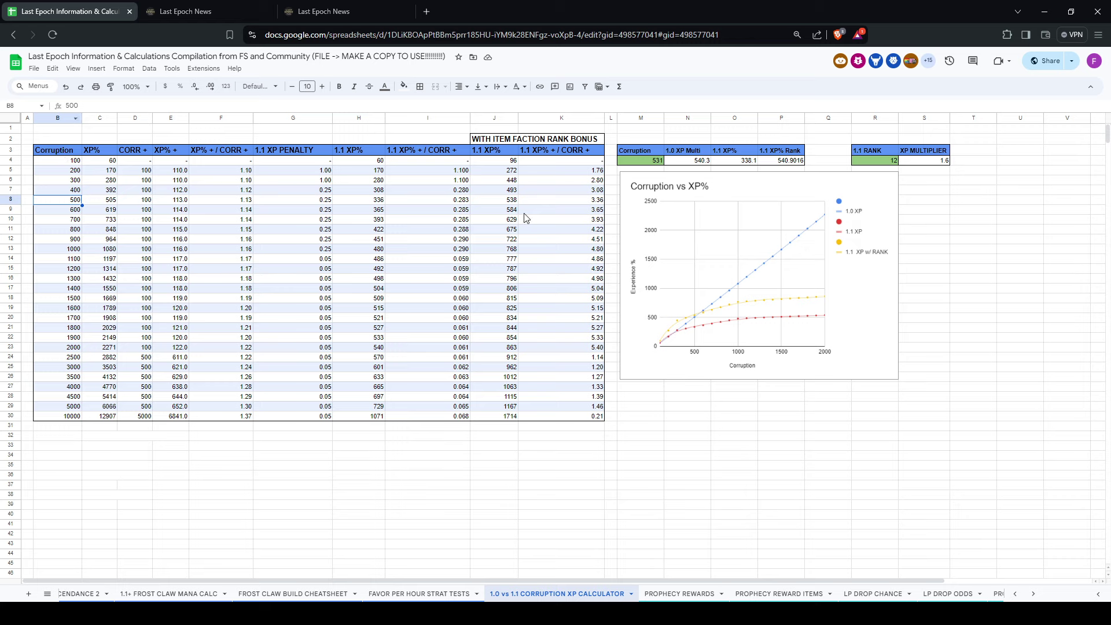
Examine the 1.0 XP gained per corruption in F5:F30 and the 1.1 XP penalty tiers, including the rows above 1000 corruption
{"action": "left_click", "coordinate": [242, 172]}
{"action": "key", "text": "ctrl+shift+Down"}
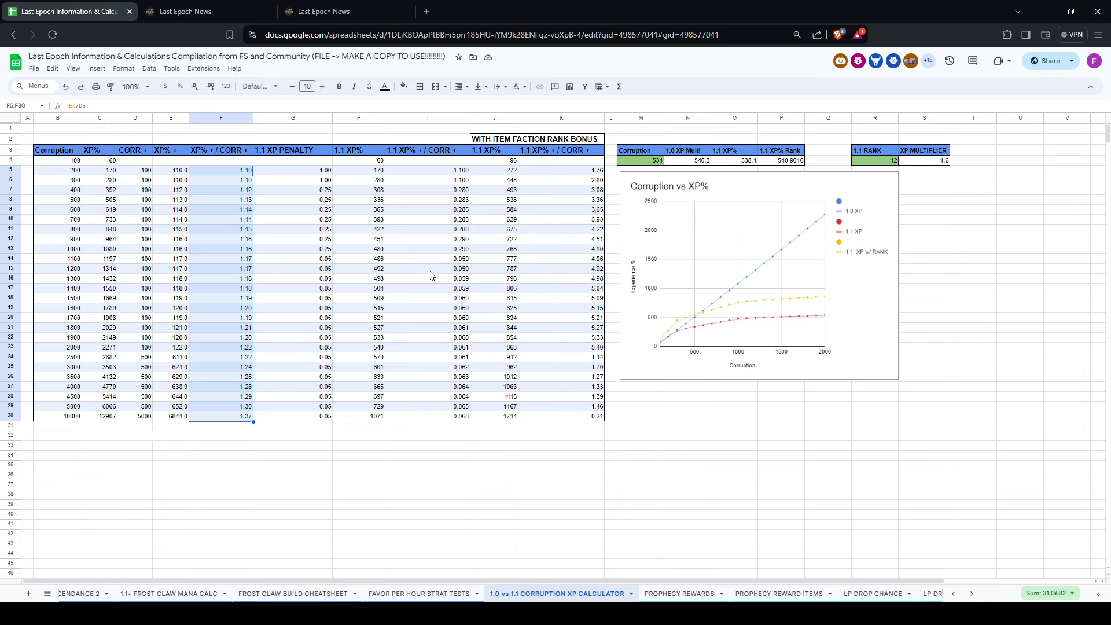
{"action": "left_click", "coordinate": [340, 201]}
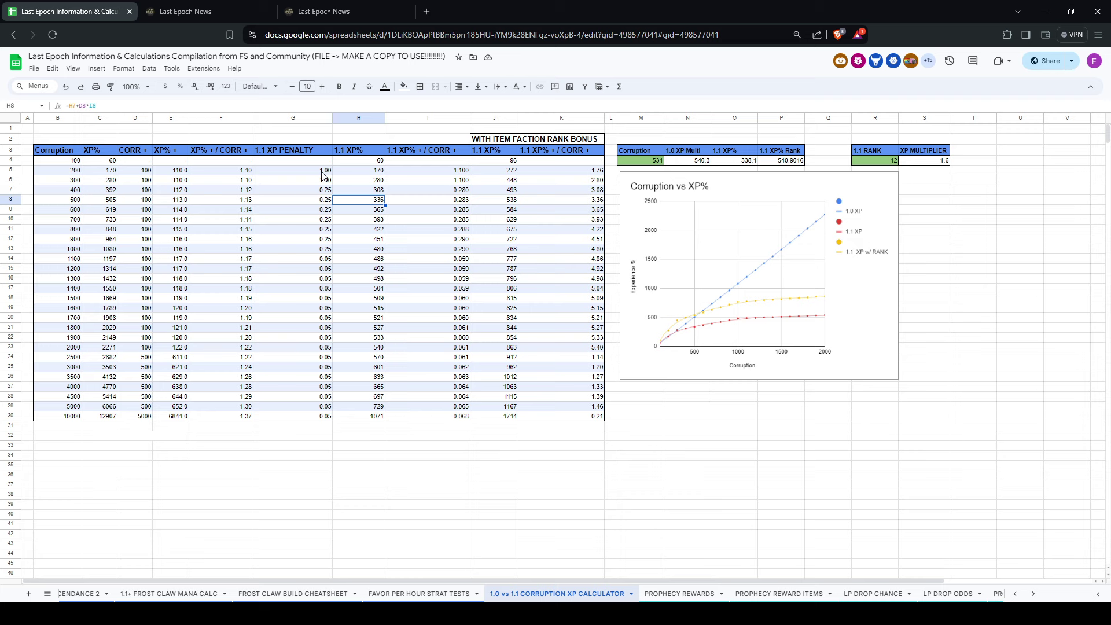
{"action": "left_click_drag", "start_coordinate": [324, 174], "coordinate": [313, 405]}
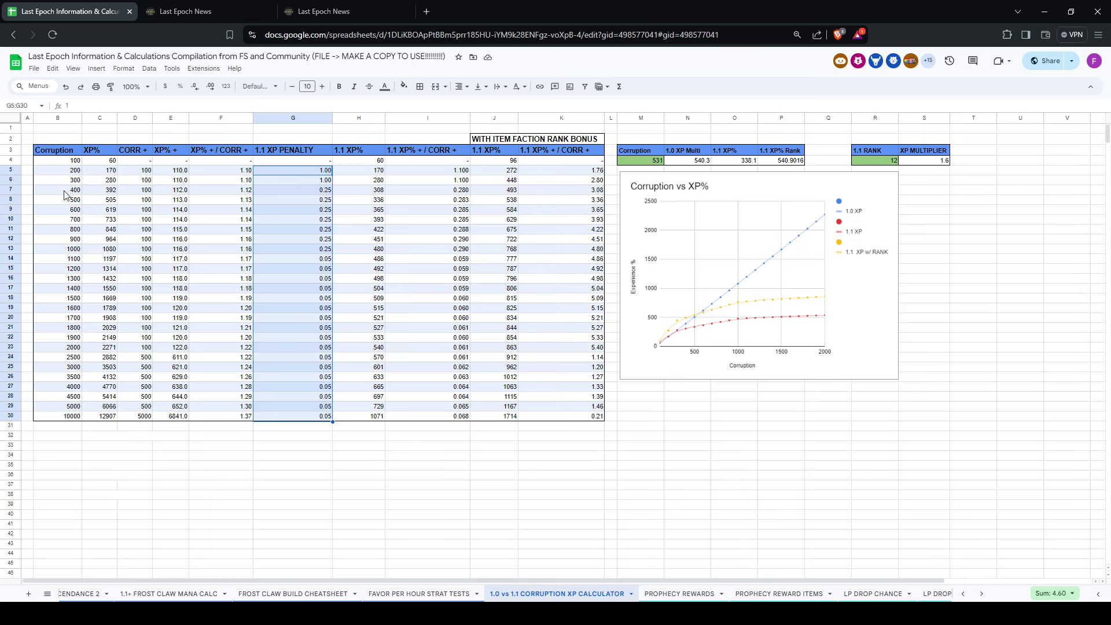
{"action": "left_click", "coordinate": [66, 190]}
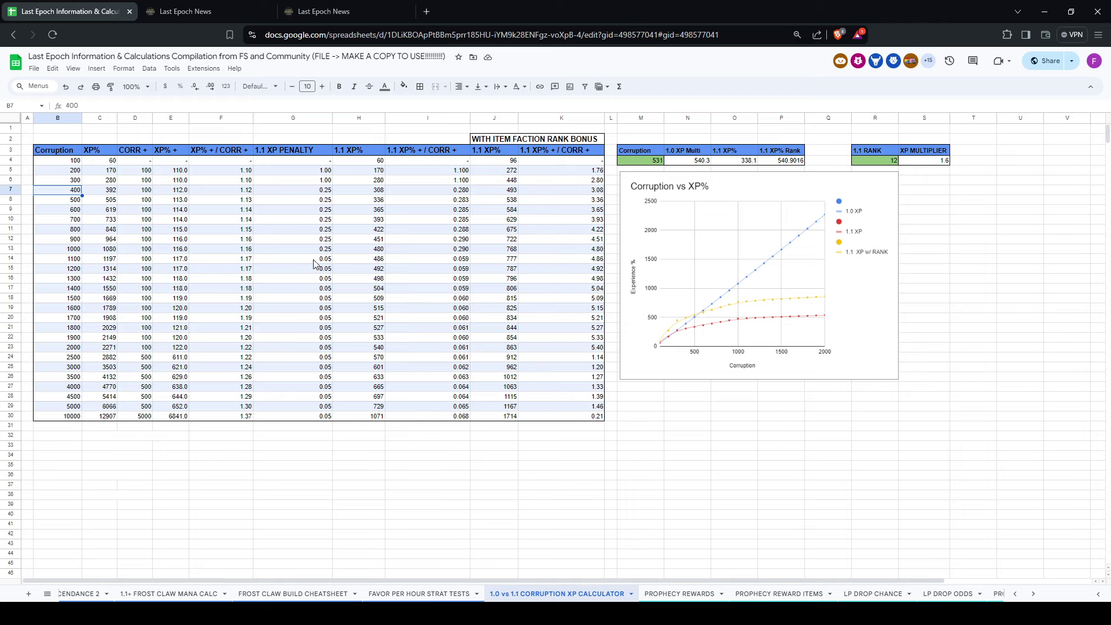
{"action": "left_click_drag", "start_coordinate": [309, 265], "coordinate": [293, 417]}
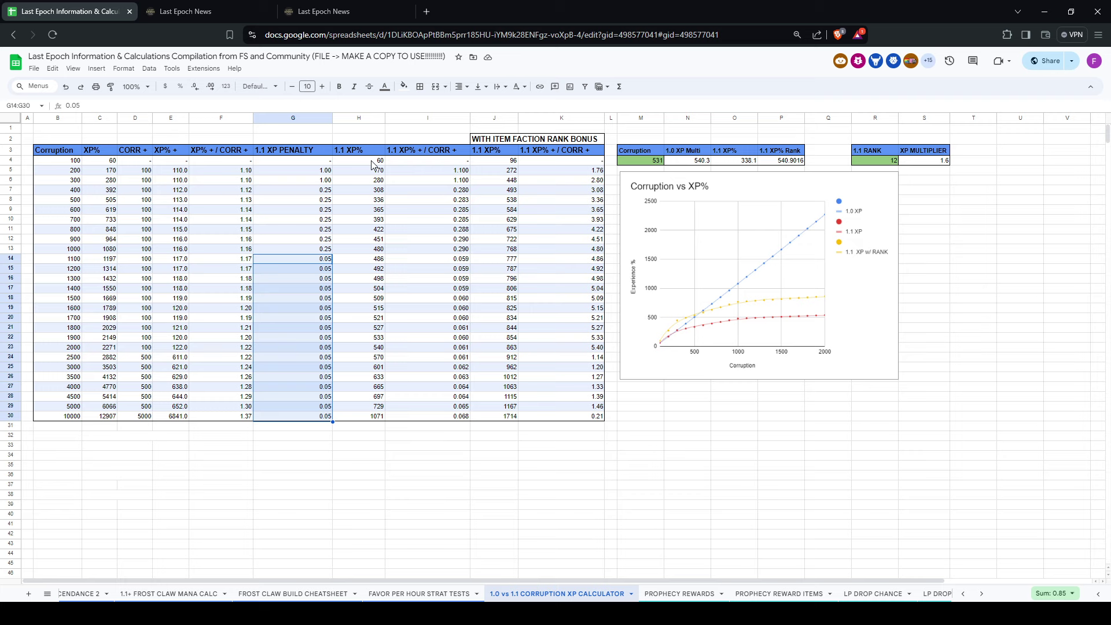
Compare the 1.0 XP% column with the 1.1 XP% column and the XP% that includes the item faction rank bonus
{"action": "left_click_drag", "start_coordinate": [109, 162], "coordinate": [107, 418]}
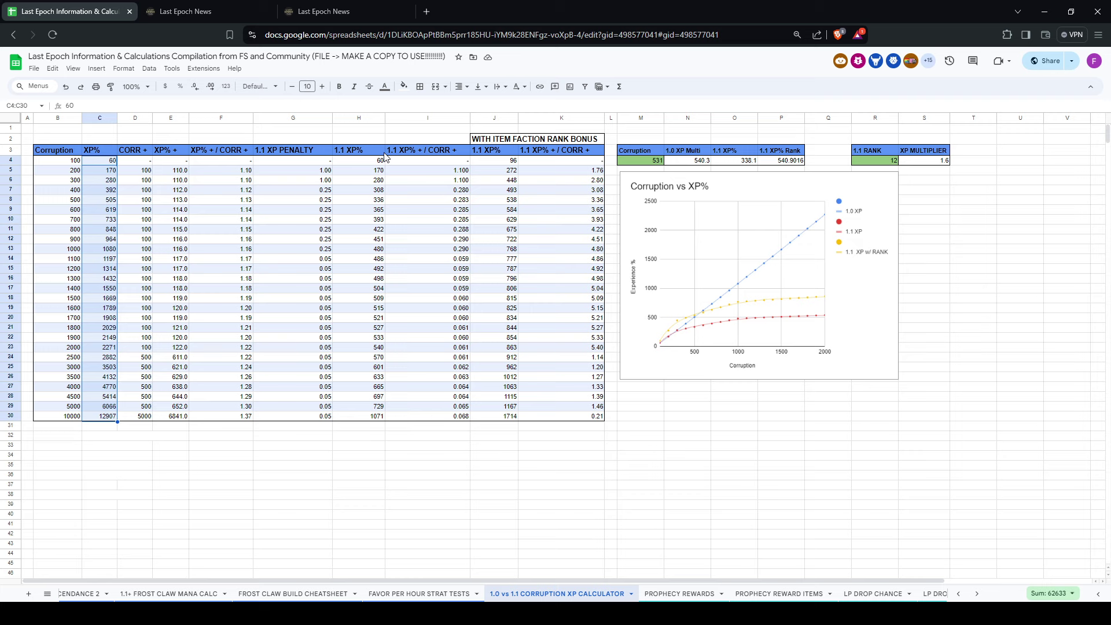
{"action": "left_click_drag", "start_coordinate": [373, 163], "coordinate": [374, 420]}
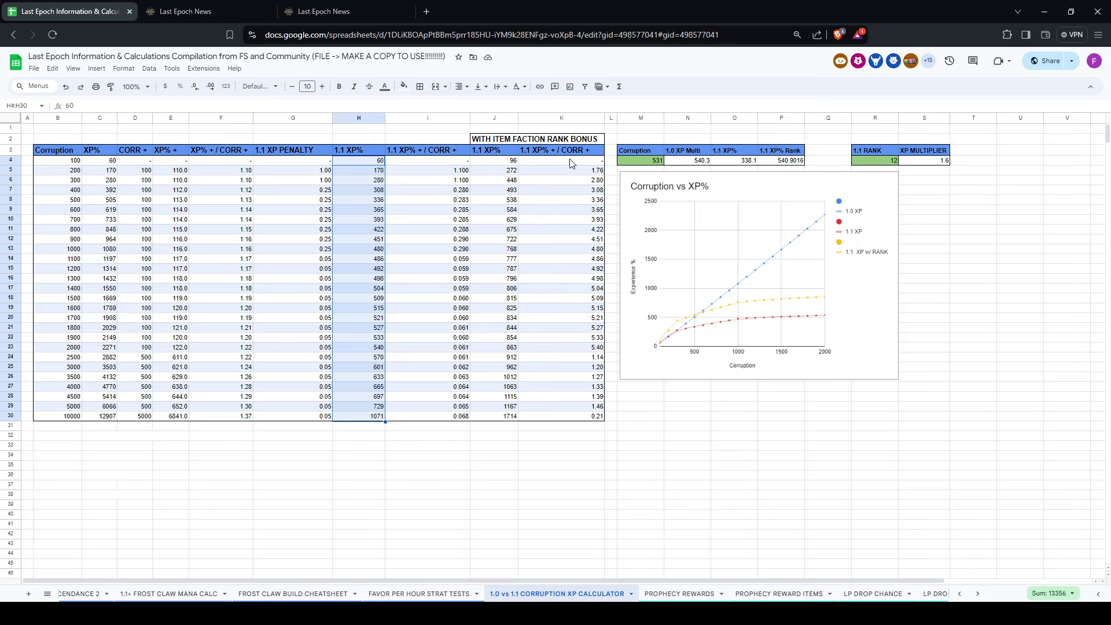
{"action": "left_click", "coordinate": [510, 163]}
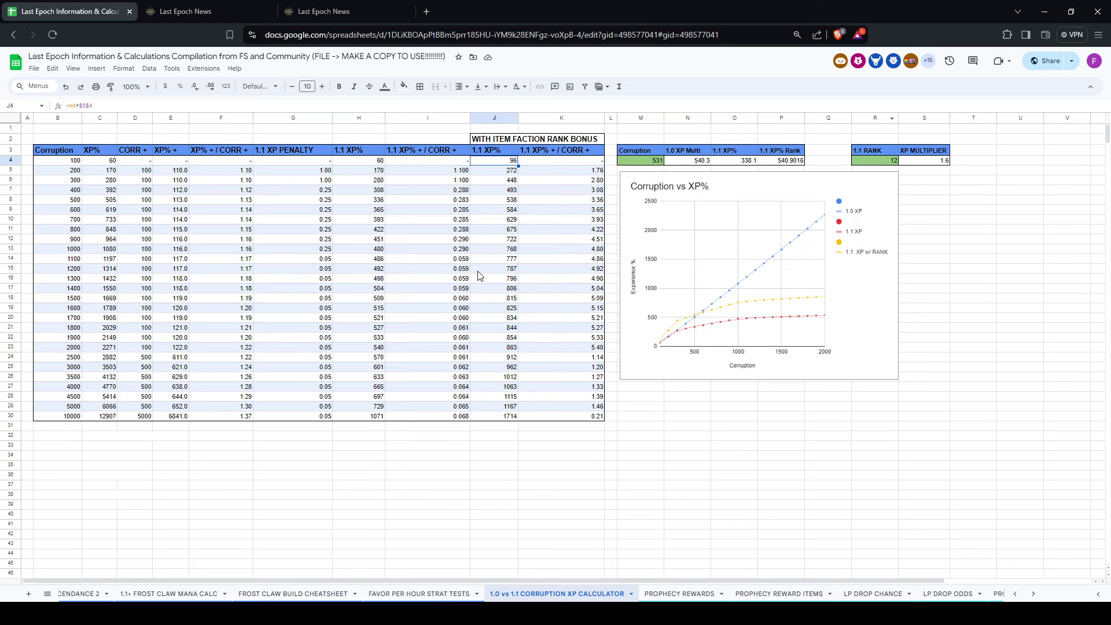
Set the 1.1 item faction rank to 1 and check the resulting 1.1 XP% Rank value
{"action": "left_click", "coordinate": [889, 164]}
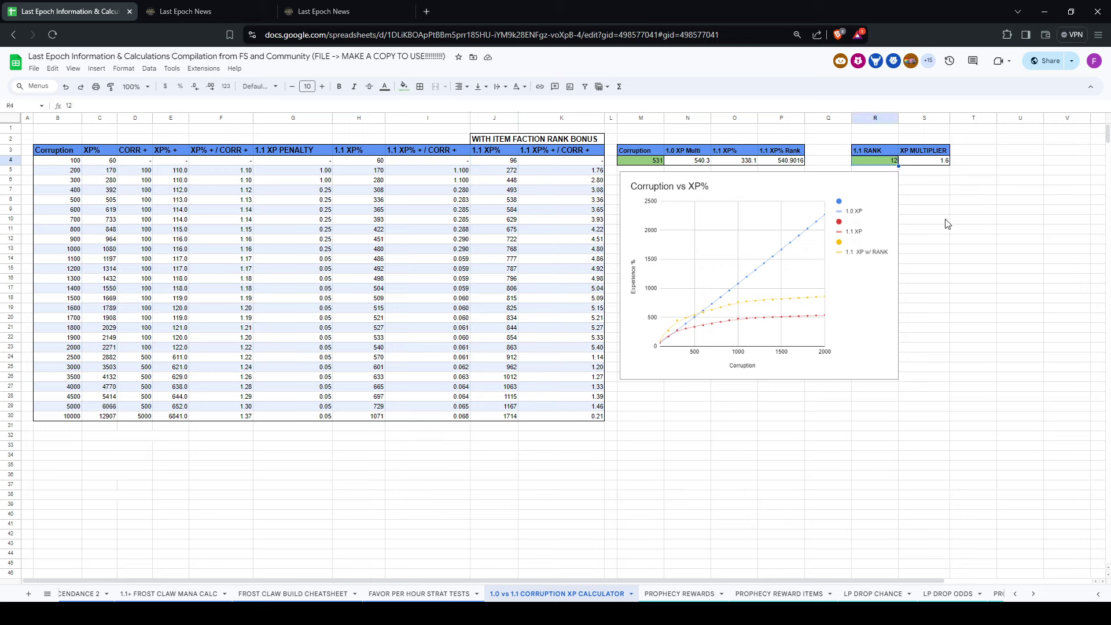
{"action": "type", "text": "1"}
{"action": "key", "text": "Return"}
{"action": "left_click", "coordinate": [1006, 271]}
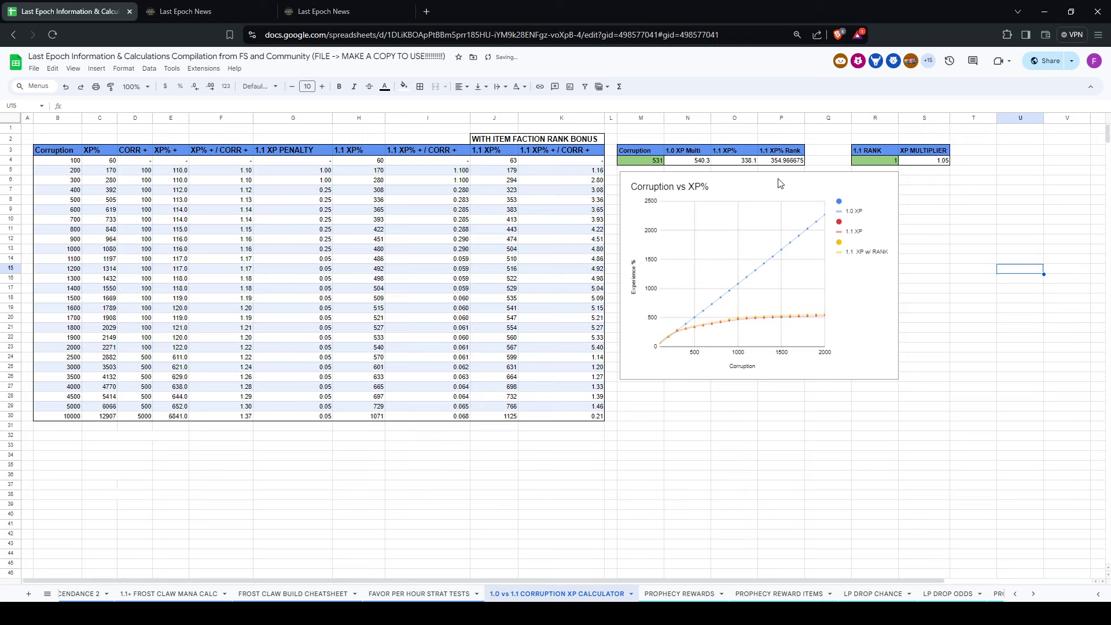
{"action": "left_click", "coordinate": [782, 164]}
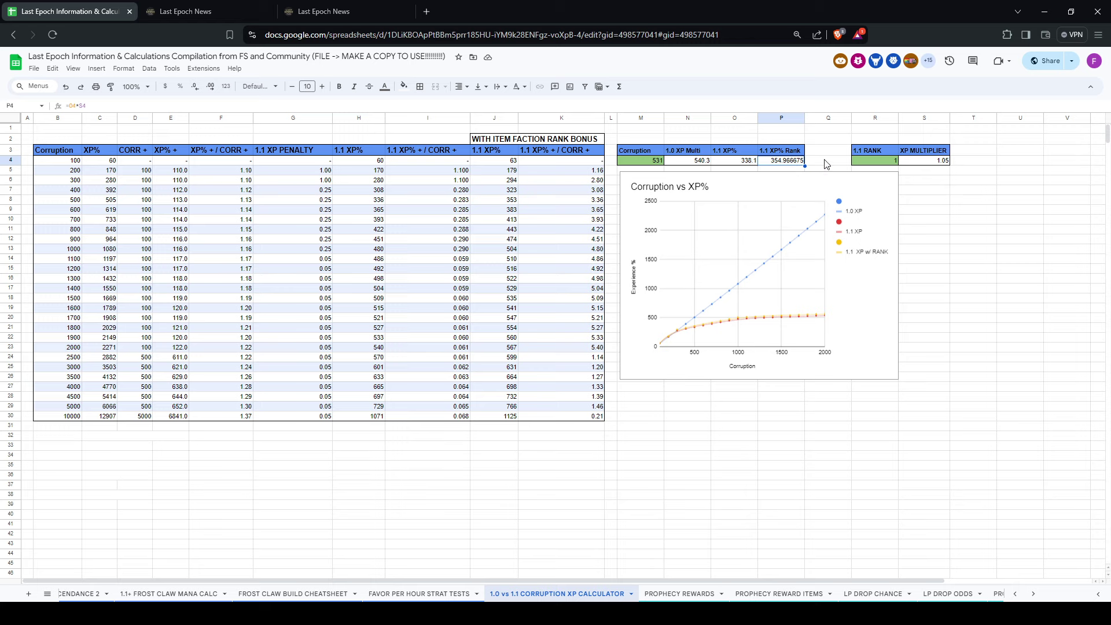
Set the 1.1 item faction rank to 12
{"action": "left_click", "coordinate": [885, 162]}
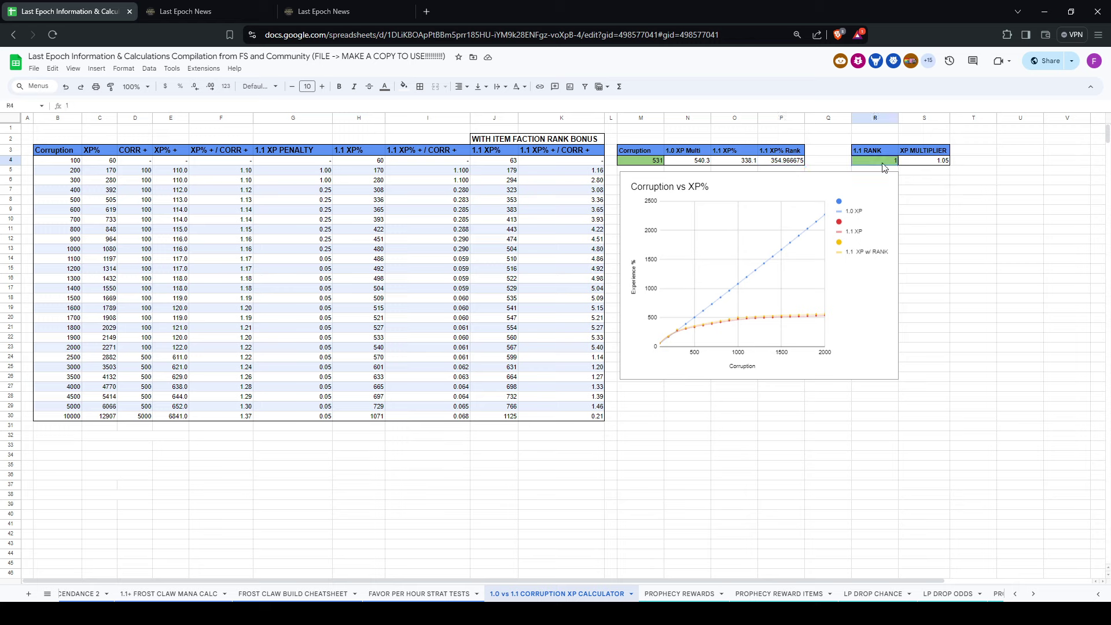
{"action": "type", "text": "12"}
{"action": "left_click", "coordinate": [975, 248]}
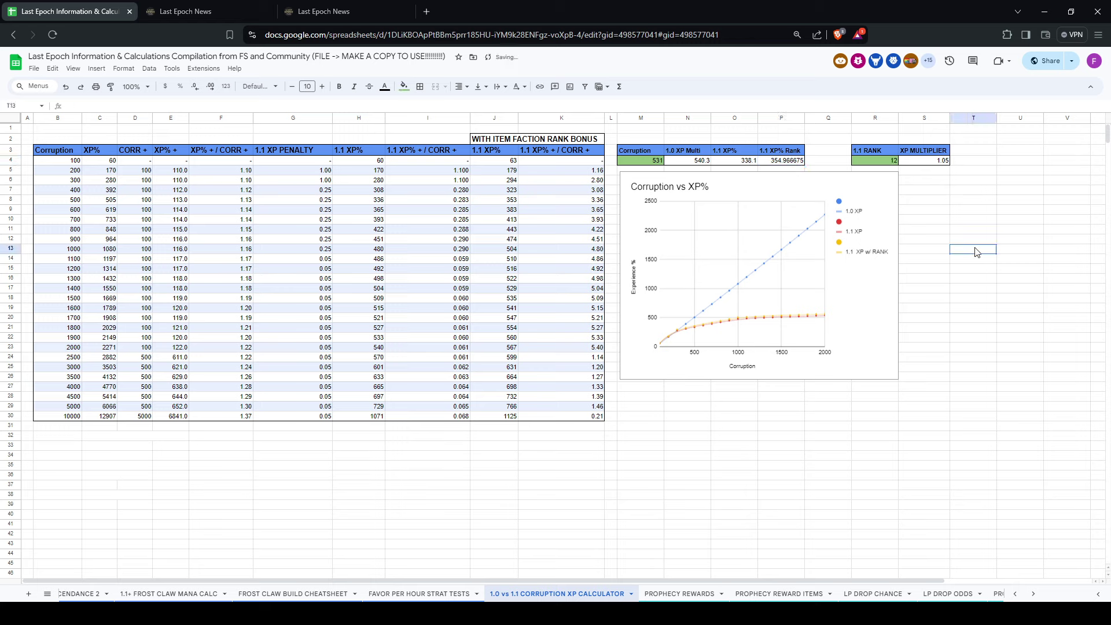
Set the calculator's Corruption to 5000 and check the 1.1 XP% Rank value
{"action": "left_click", "coordinate": [650, 162]}
{"action": "type", "text": "5000"}
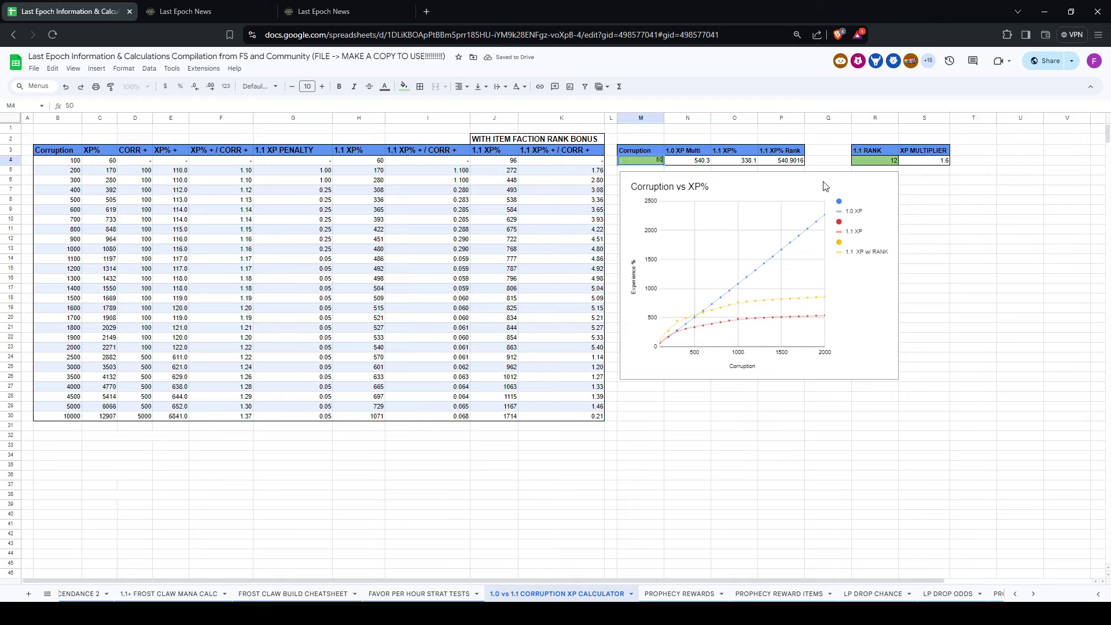
{"action": "key", "text": "Tab"}
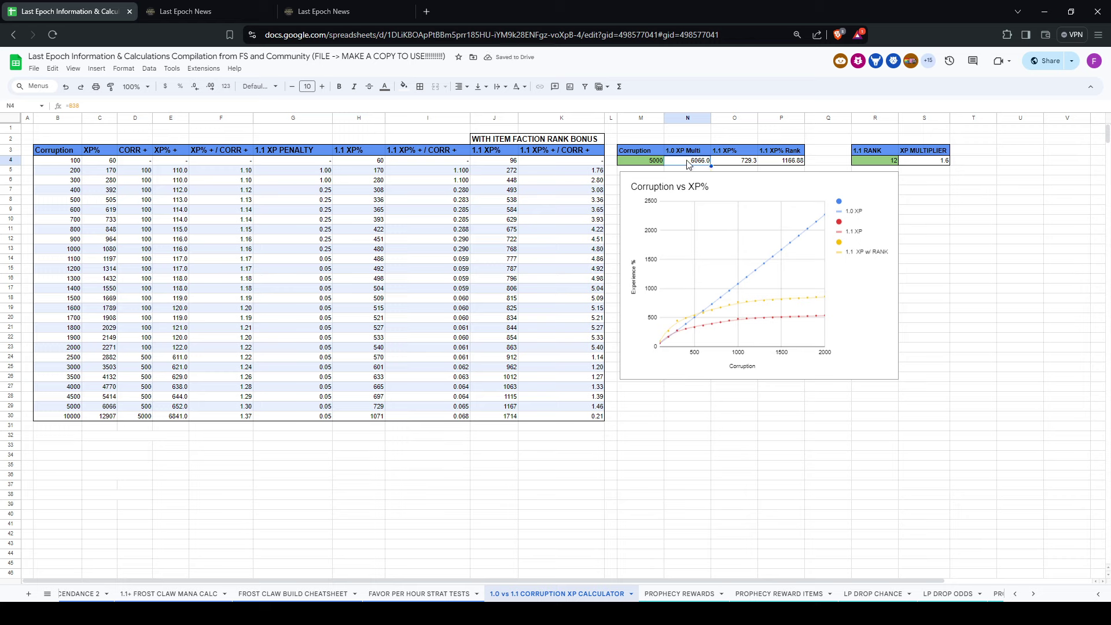
{"action": "left_click", "coordinate": [794, 165]}
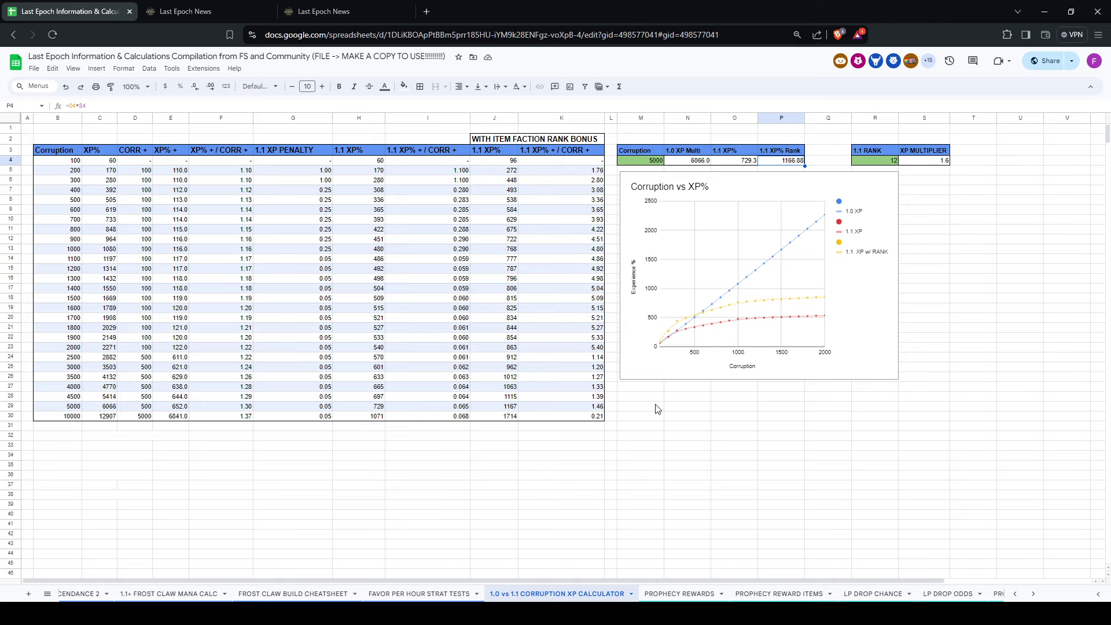
View the file command for making a copy of the spreadsheet without running it
{"action": "left_click", "coordinate": [636, 157]}
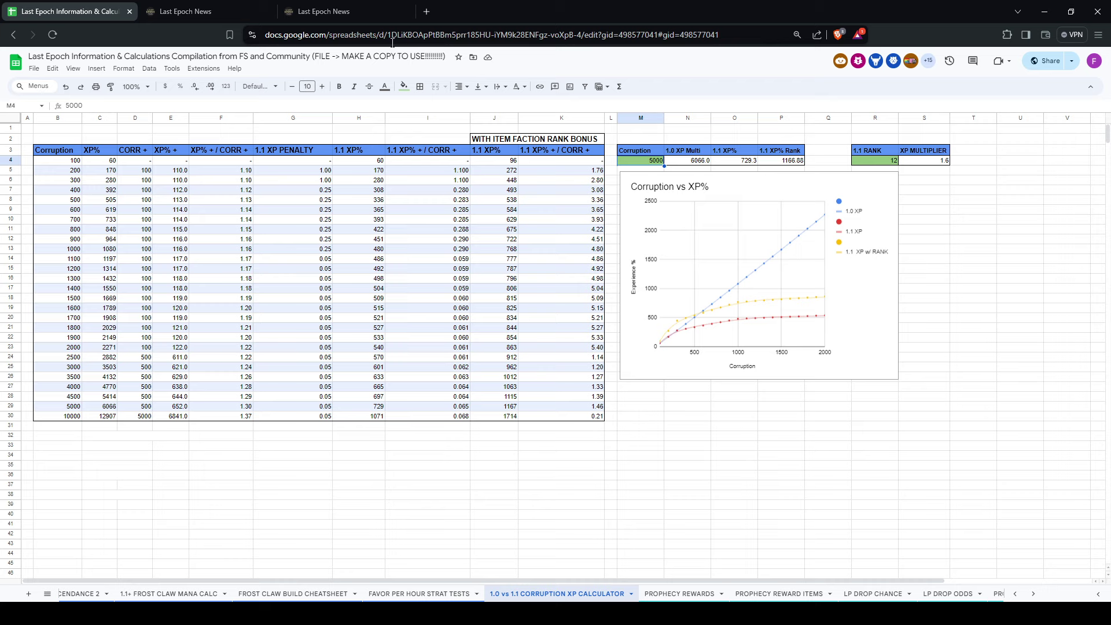
{"action": "left_click", "coordinate": [36, 68]}
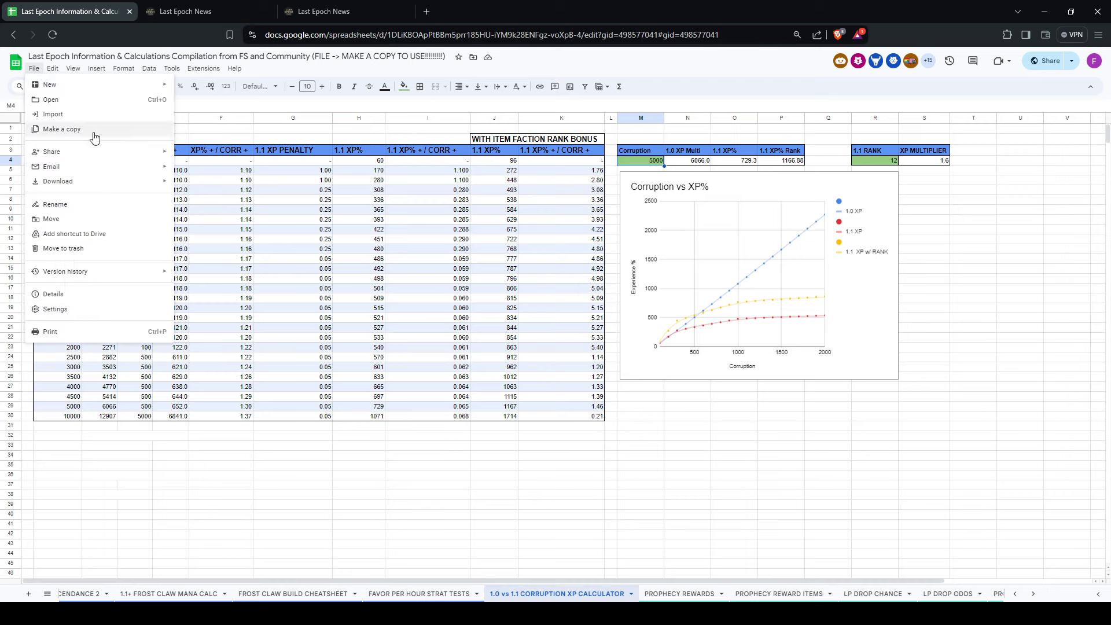
{"action": "left_click", "coordinate": [644, 163]}
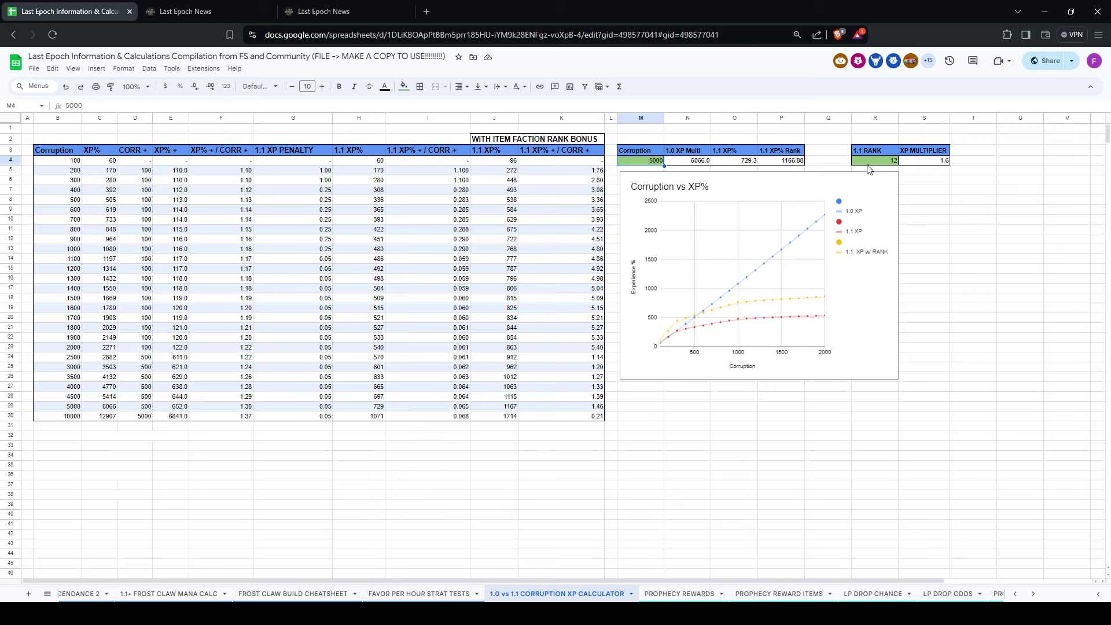
Set the 1.1 item faction rank to 1 and the calculator's Corruption to 100
{"action": "left_click", "coordinate": [884, 161]}
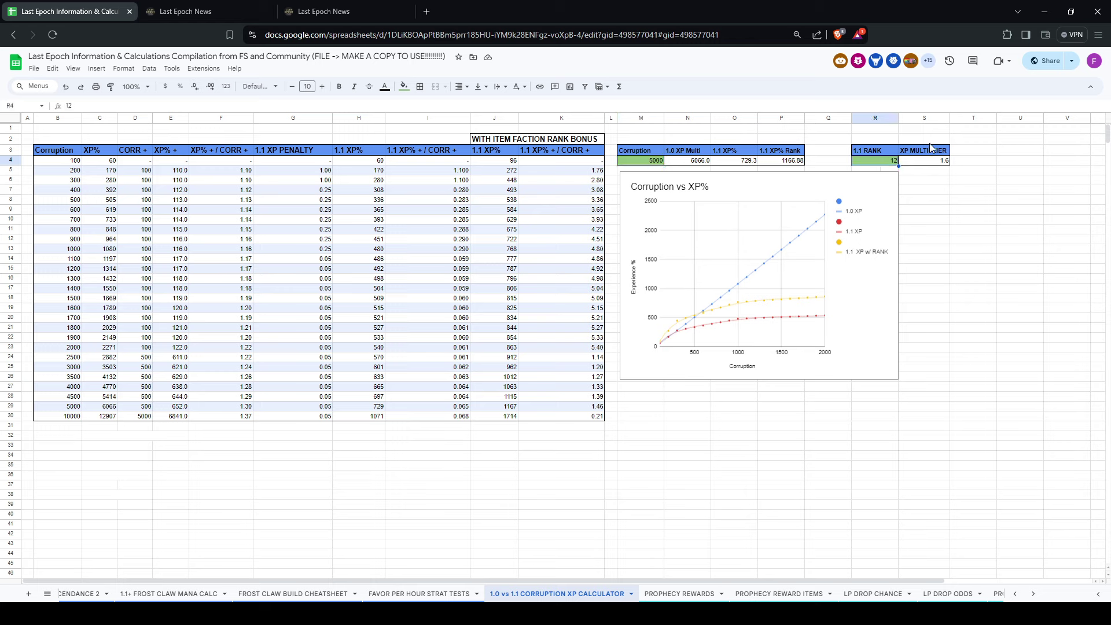
{"action": "type", "text": "1"}
{"action": "left_click", "coordinate": [649, 160]}
{"action": "type", "text": "1"}
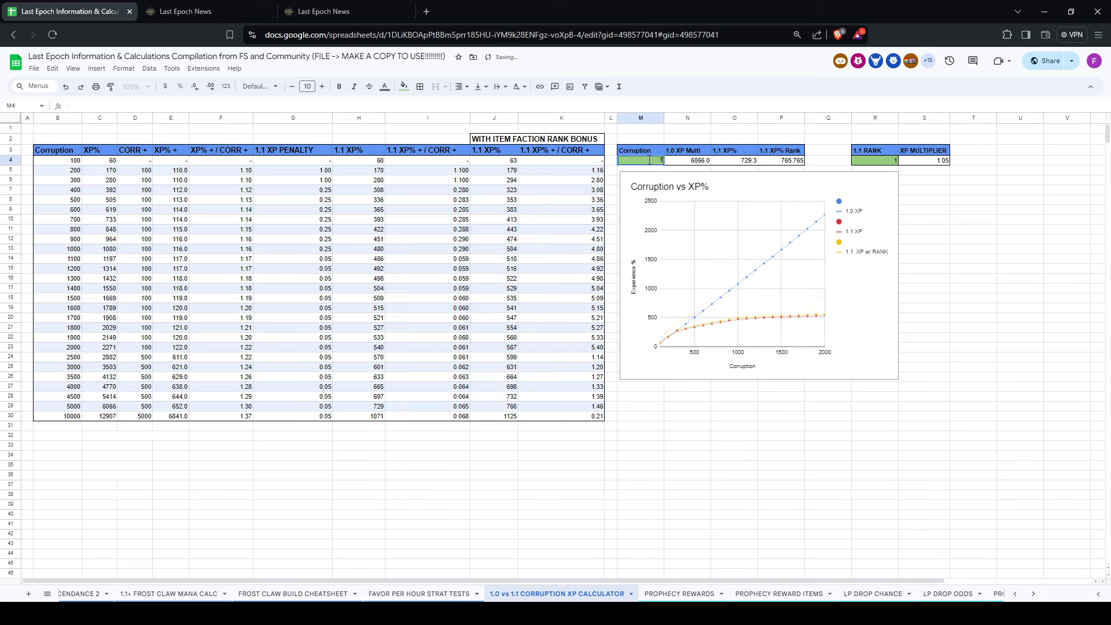
{"action": "type", "text": "00"}
{"action": "key", "text": "Tab"}
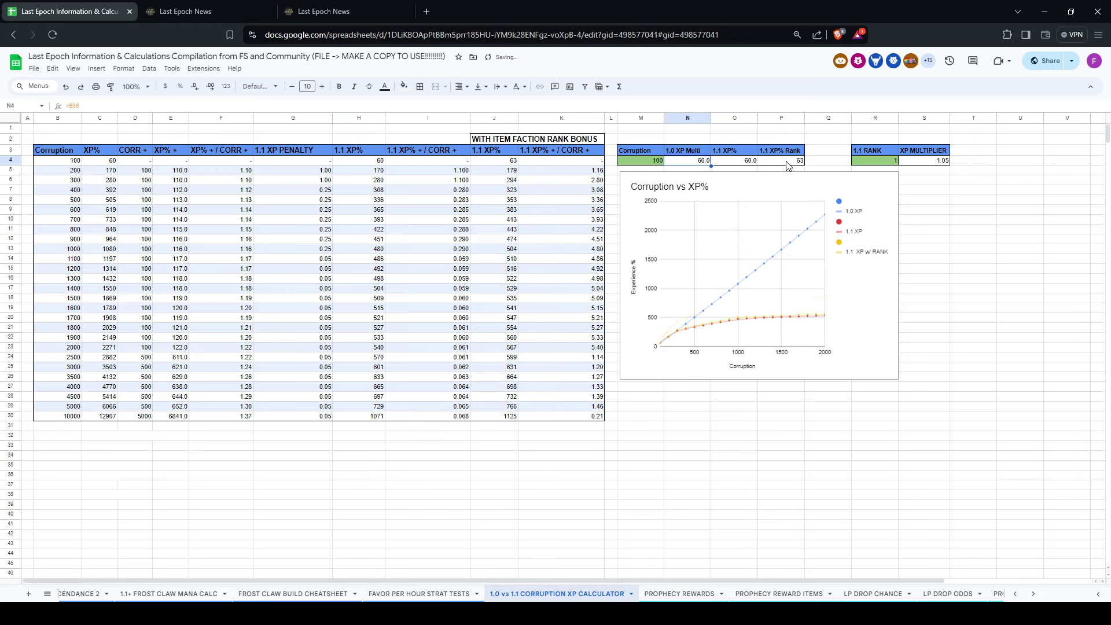
{"action": "left_click", "coordinate": [646, 161]}
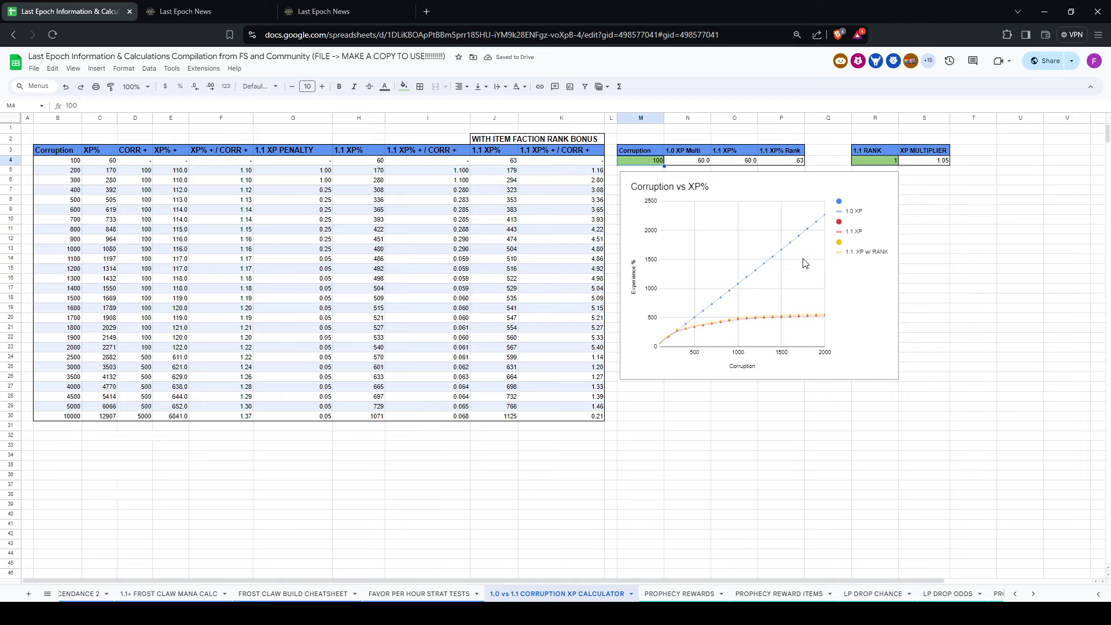